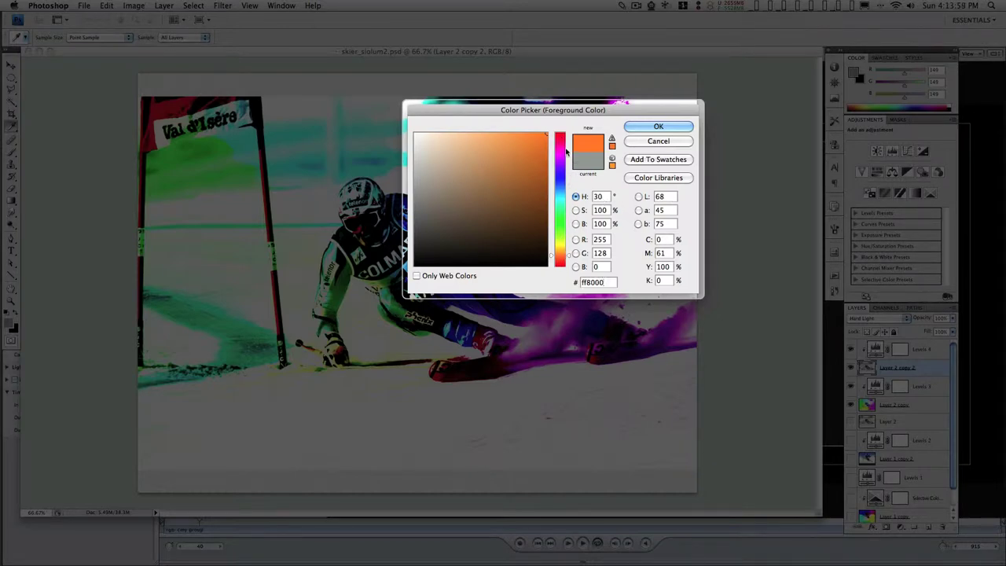
Sweep the hue slider from orange down through red and back up to green
mouse_move(569, 256)
mouse_down()
mouse_move(567, 135)
mouse_move(570, 268)
mouse_up()
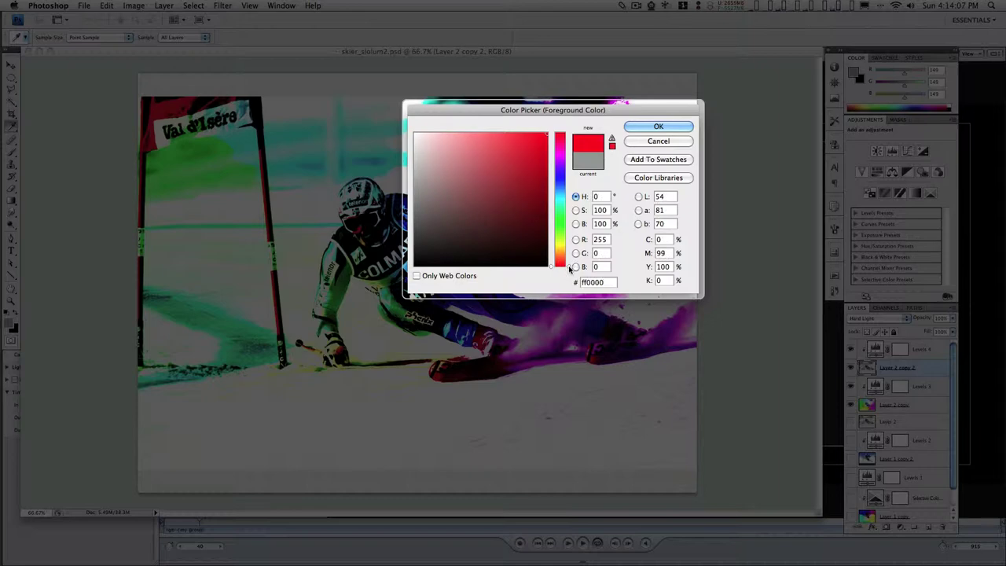
mouse_move(570, 267)
mouse_down()
mouse_move(571, 134)
mouse_move(570, 255)
mouse_up()
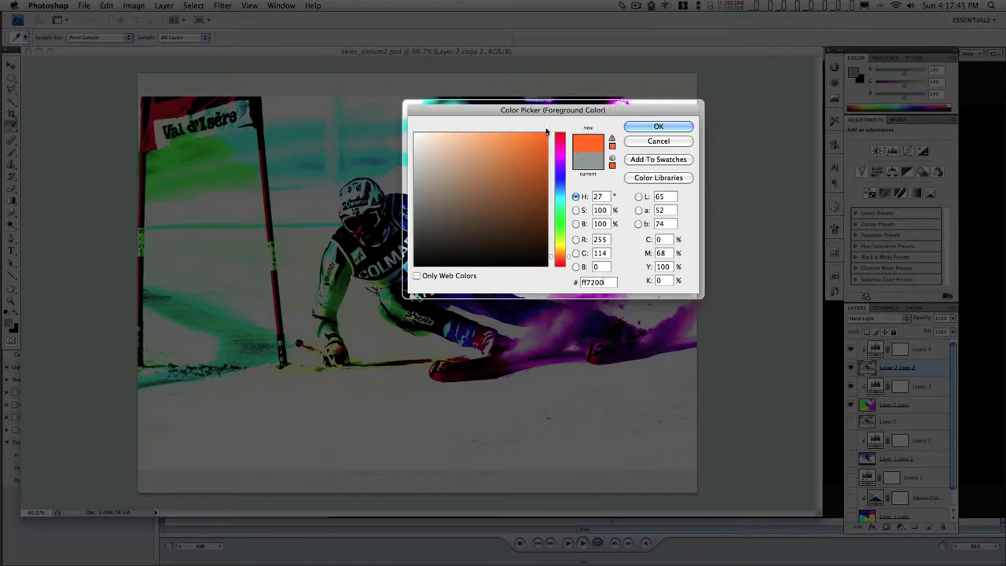
Set the hue to blue and vary brightness from light blue to near black to vivid blue
click(560, 179)
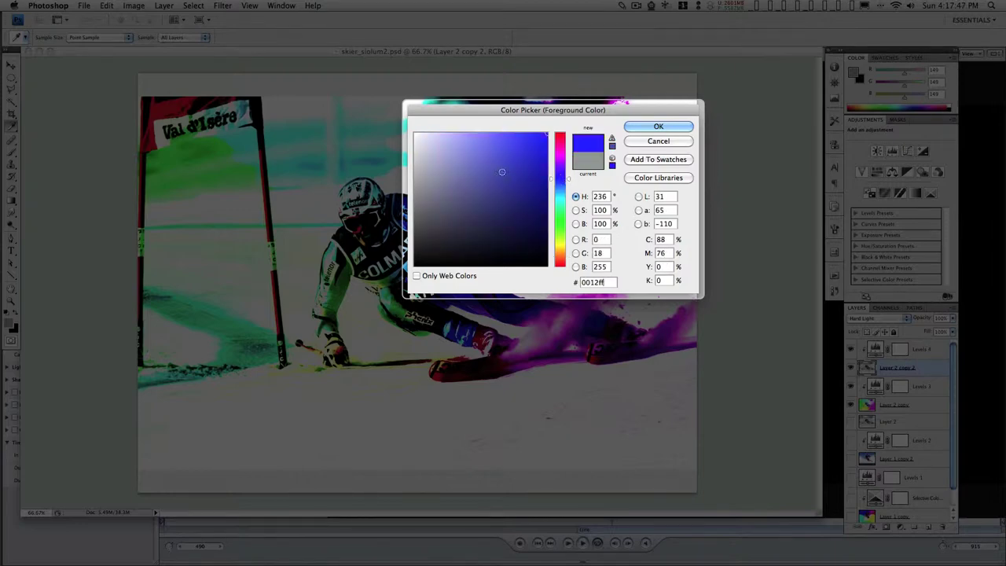
click(473, 154)
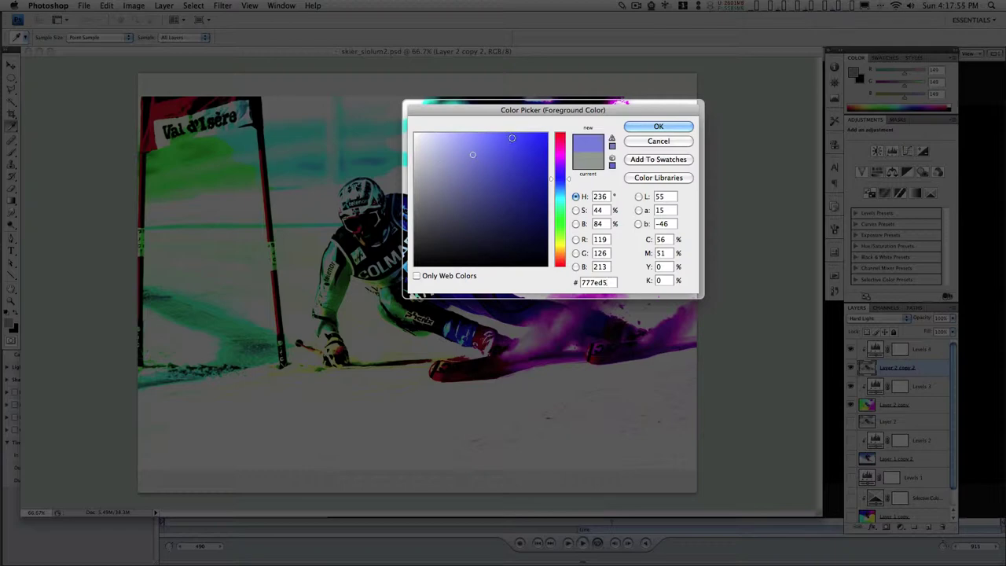
drag(511, 138, 513, 268)
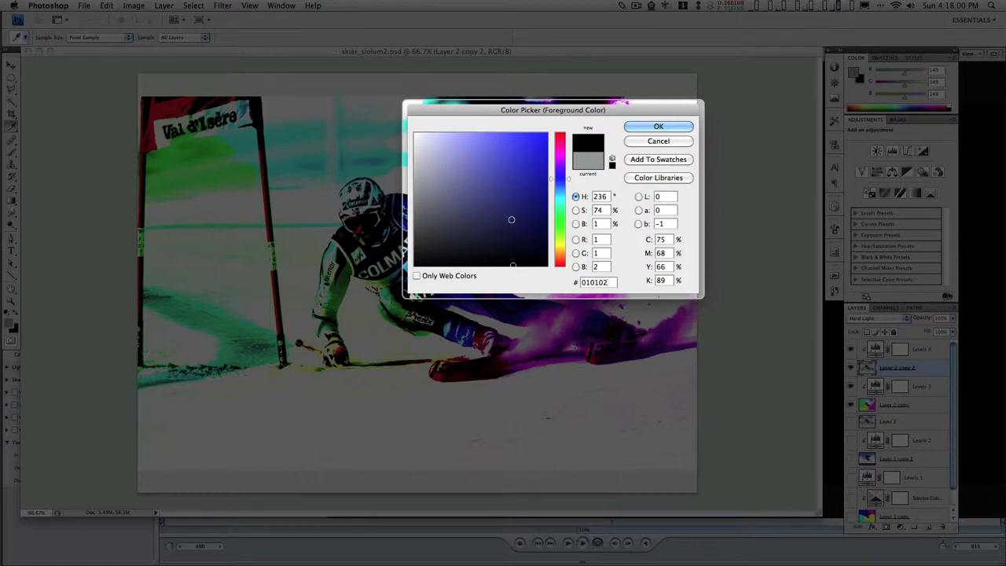
mouse_move(511, 219)
mouse_down()
mouse_move(511, 132)
mouse_move(521, 132)
mouse_up()
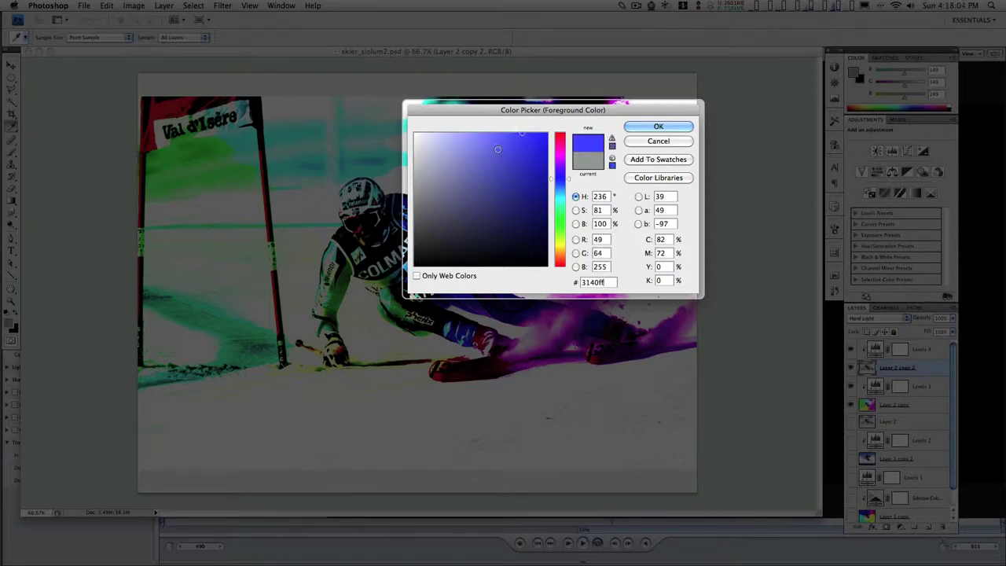
Go from neutral grey to a saturated bright blue, then shift the hue to lavender 7c6be7
click(415, 164)
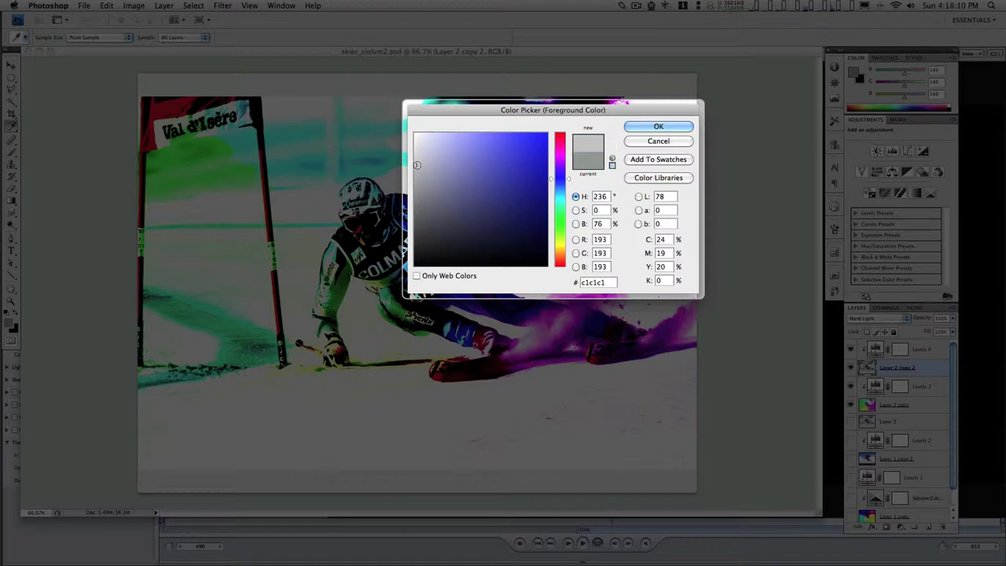
click(415, 164)
drag(415, 164, 546, 167)
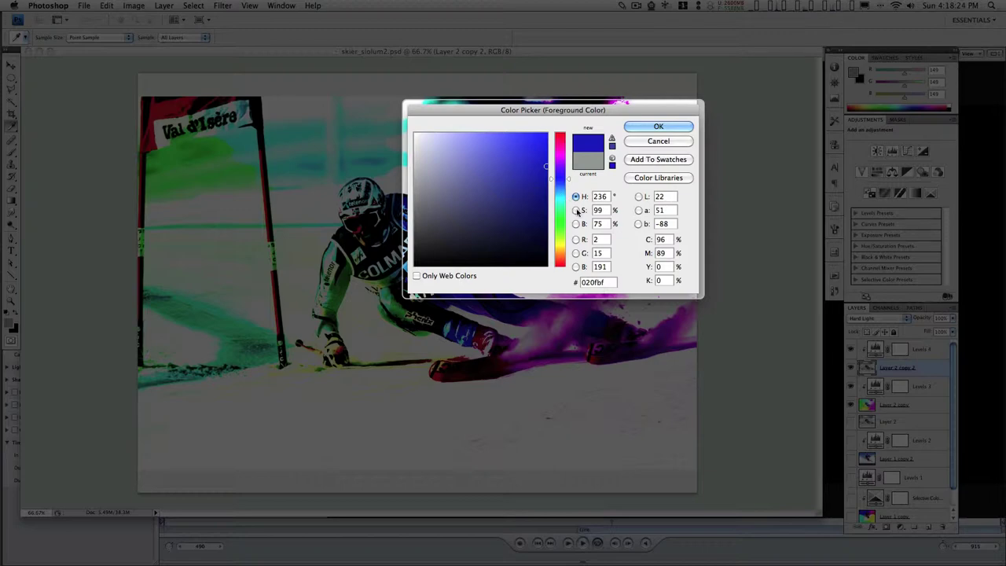
drag(501, 143, 500, 137)
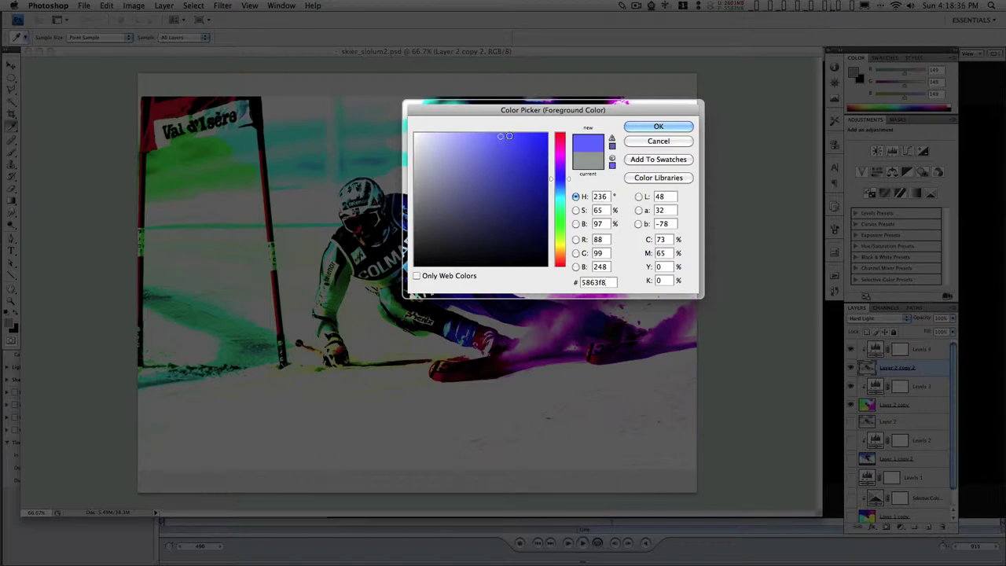
mouse_move(503, 137)
mouse_down()
mouse_move(529, 132)
mouse_move(531, 258)
mouse_move(521, 203)
mouse_move(486, 145)
mouse_up()
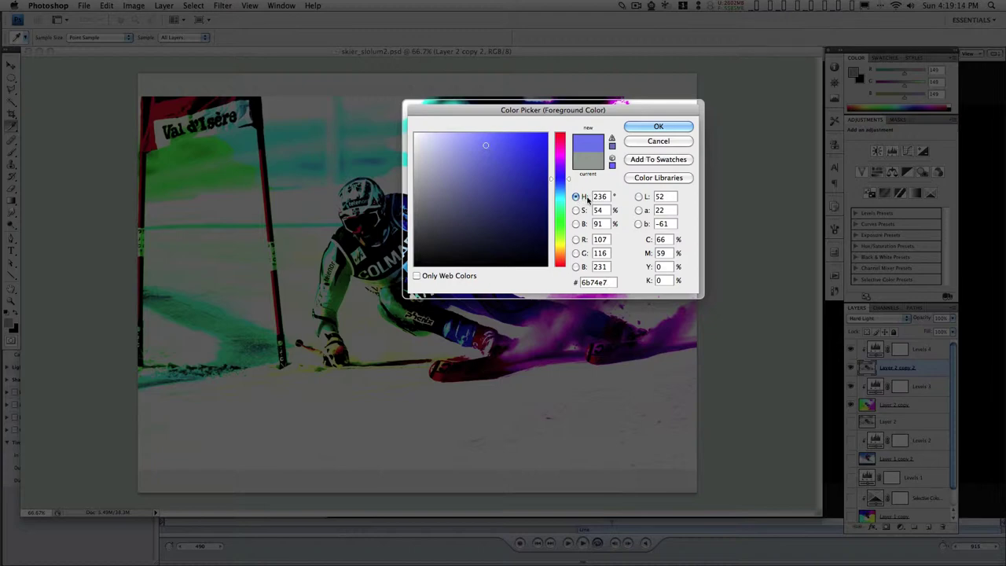
drag(569, 179, 569, 174)
Switch to S mode, try purple-blue and orange, and settle on periwinkle blue 686de0
click(577, 211)
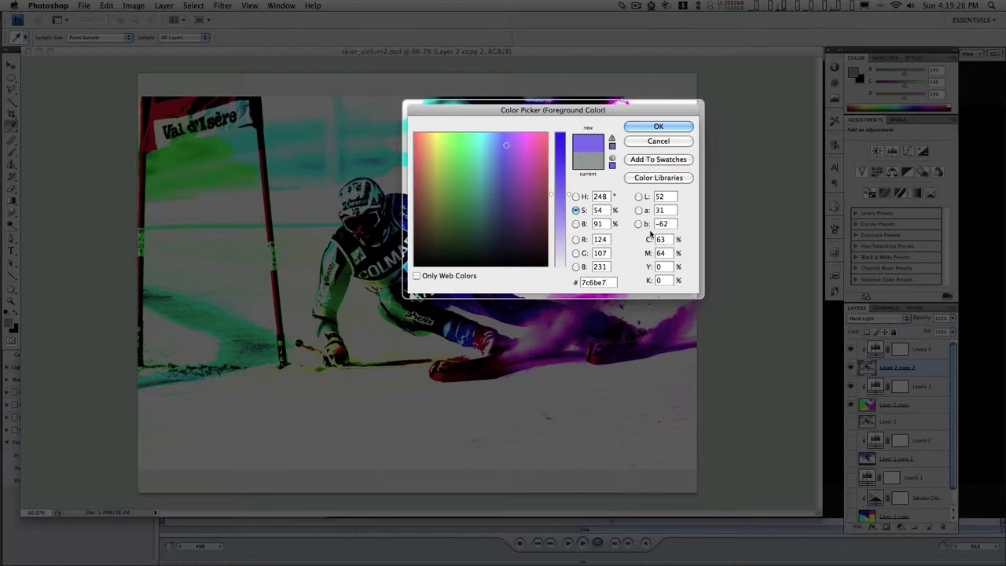
mouse_move(507, 197)
mouse_down()
mouse_move(518, 153)
mouse_move(510, 165)
mouse_move(527, 162)
mouse_move(459, 161)
mouse_move(471, 162)
mouse_up()
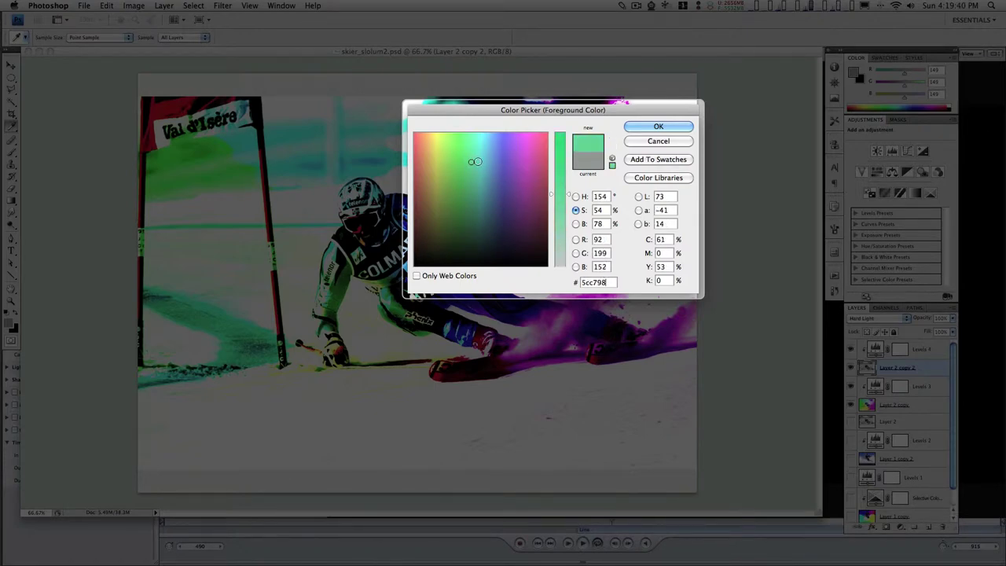
click(424, 151)
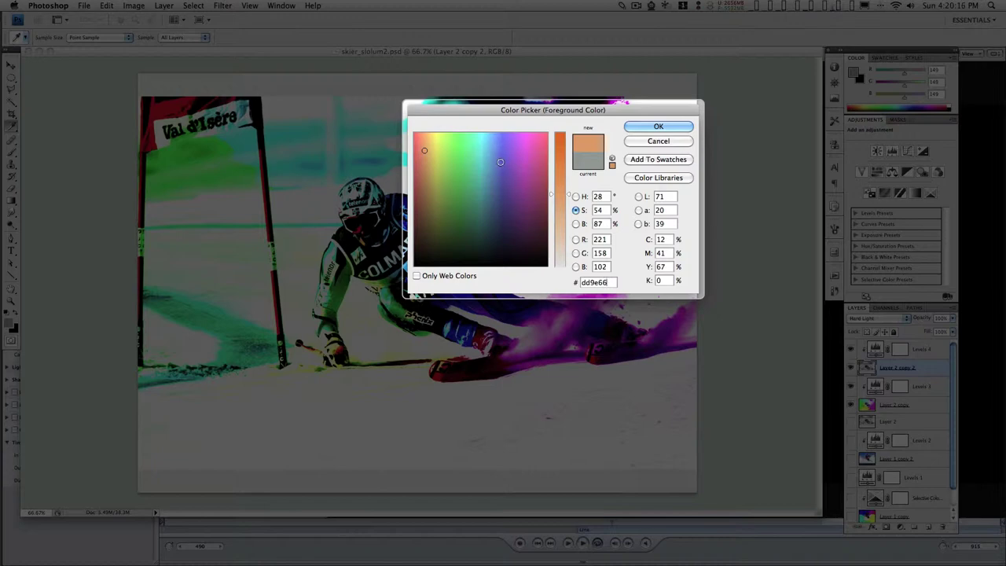
click(502, 148)
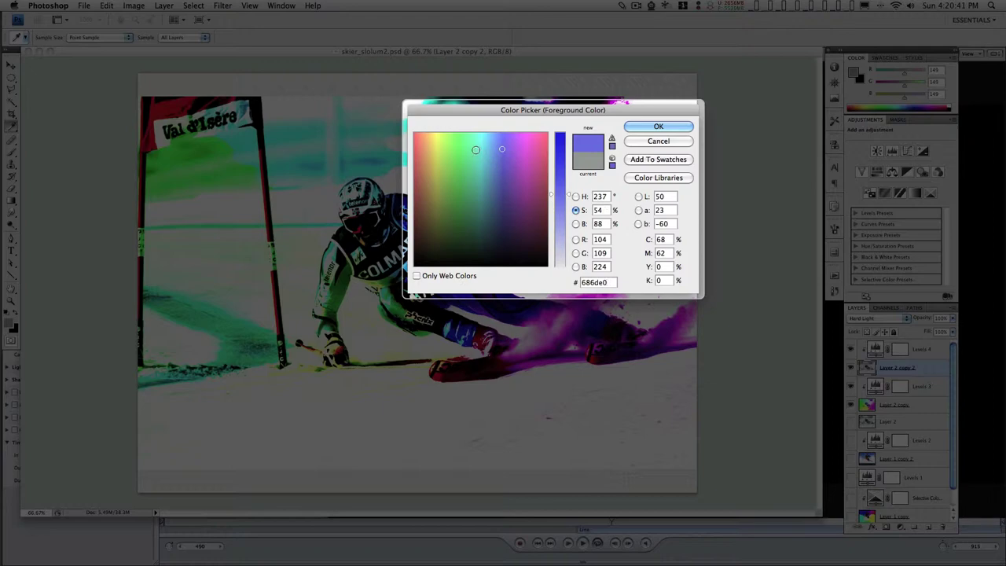
Switch to B mode and adjust brightness, ending on dark green 1f553f
click(576, 224)
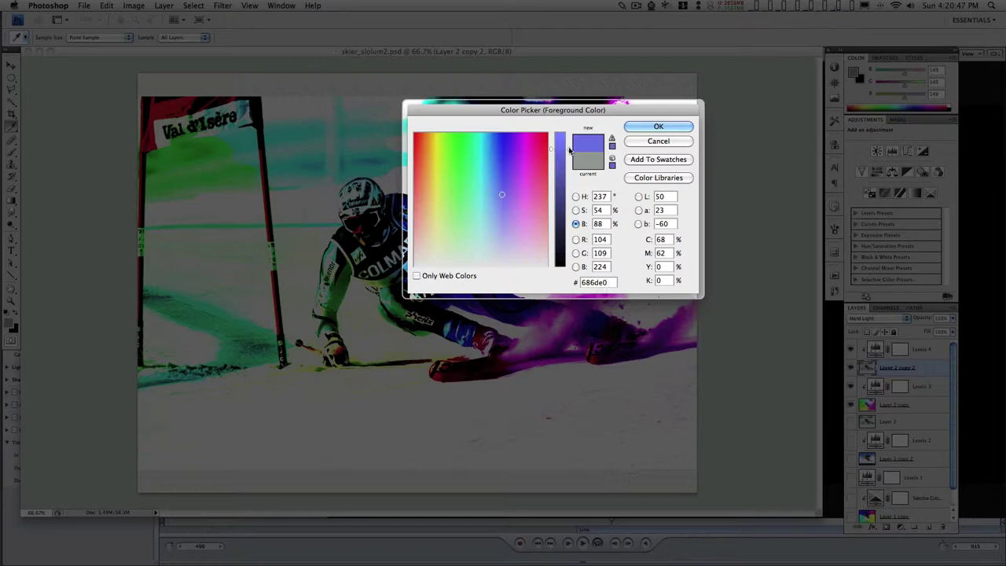
drag(567, 155, 567, 138)
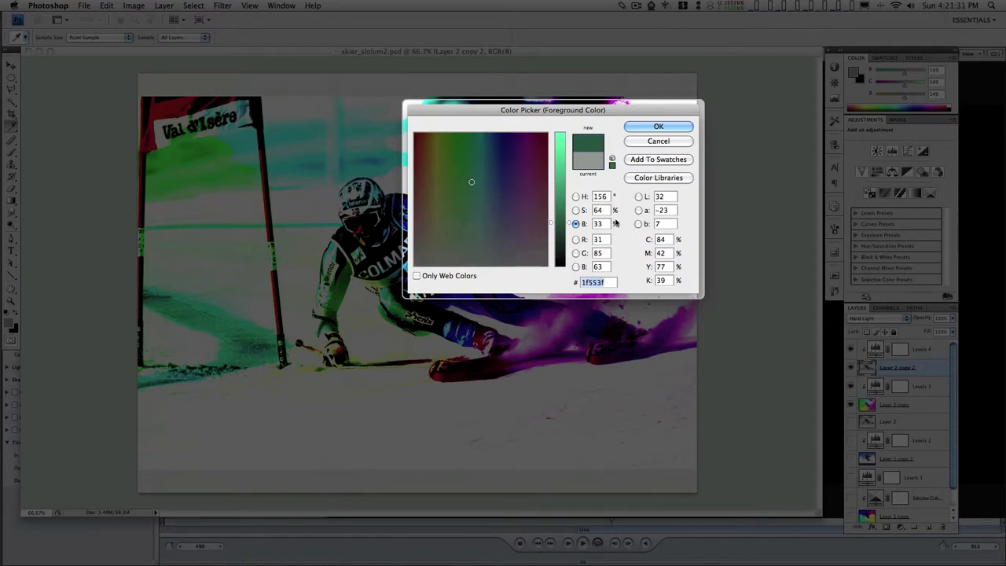
Switch to R mode, drop red to 0, and try cyan 00ffff, bright green and teal 00bb88
click(576, 239)
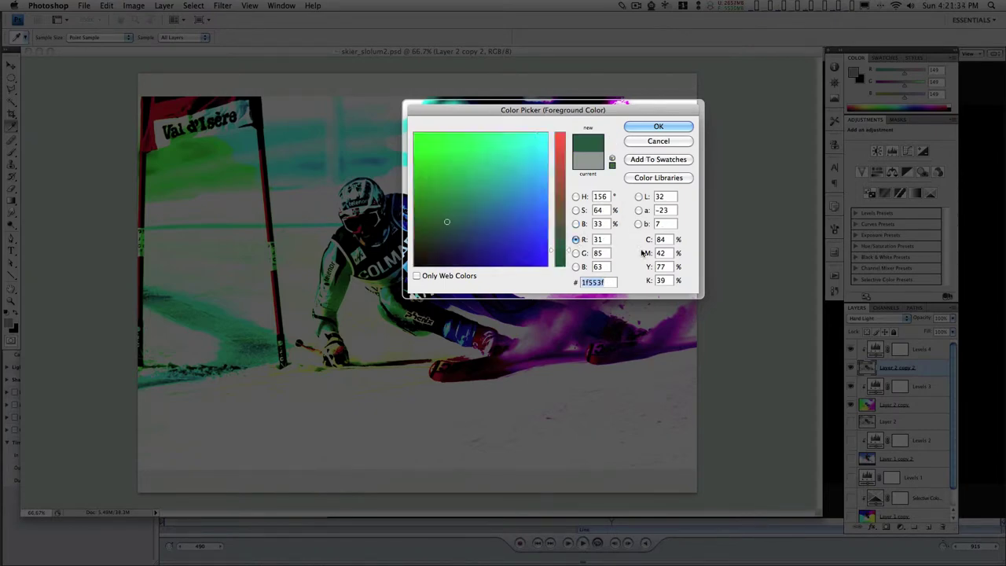
click(570, 251)
drag(570, 251, 569, 267)
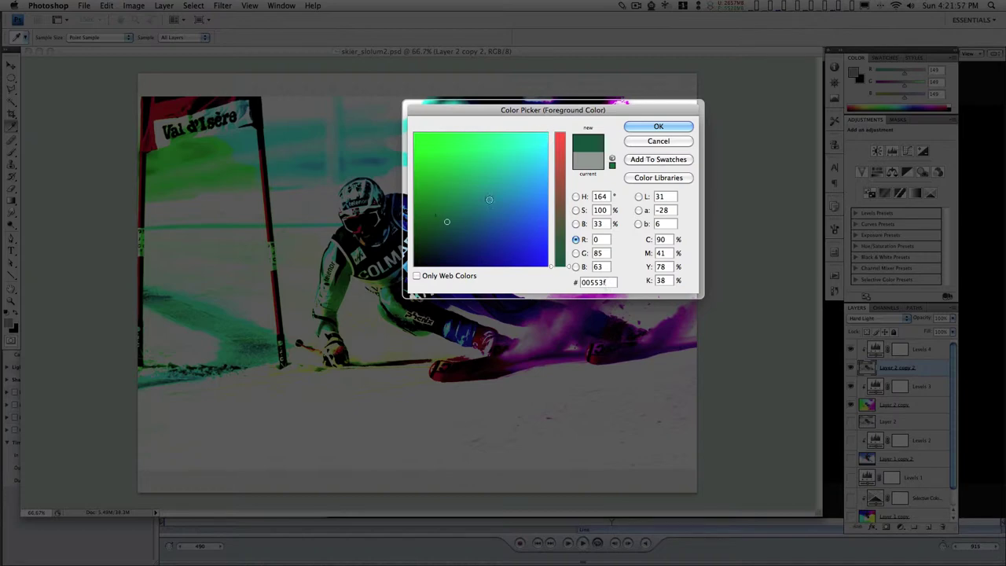
drag(540, 136, 548, 130)
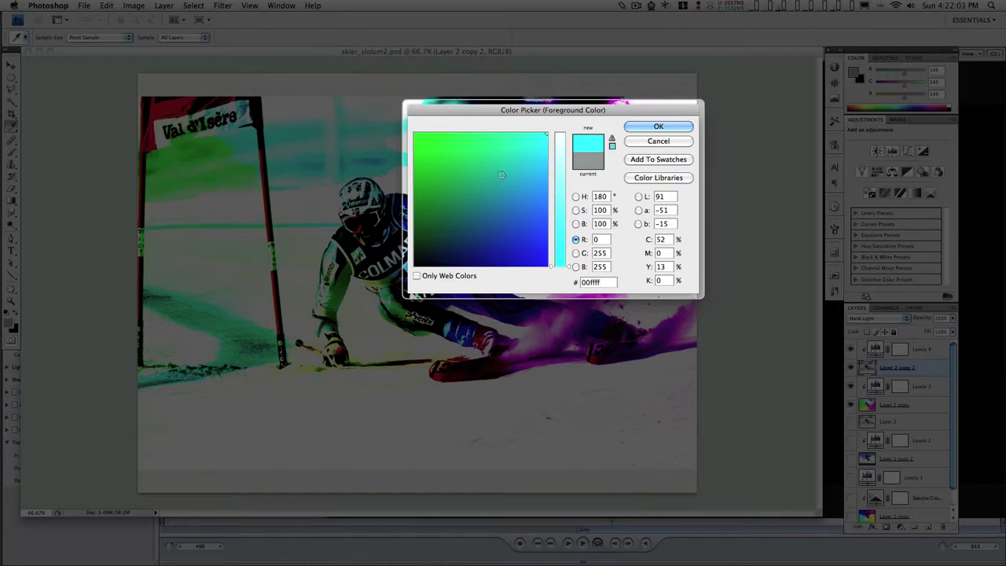
mouse_move(501, 174)
mouse_down()
mouse_move(490, 153)
mouse_move(445, 152)
mouse_move(500, 191)
mouse_move(447, 232)
mouse_move(452, 210)
mouse_move(434, 250)
mouse_move(501, 152)
mouse_move(498, 165)
mouse_move(448, 156)
mouse_move(514, 225)
mouse_move(462, 174)
mouse_up()
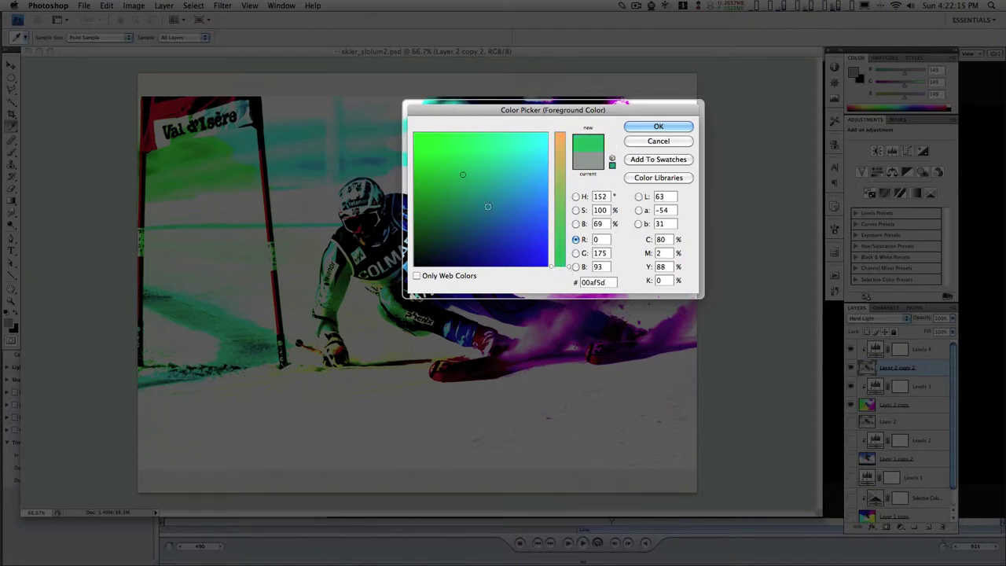
mouse_move(488, 207)
mouse_down()
mouse_move(468, 187)
mouse_move(501, 203)
mouse_up()
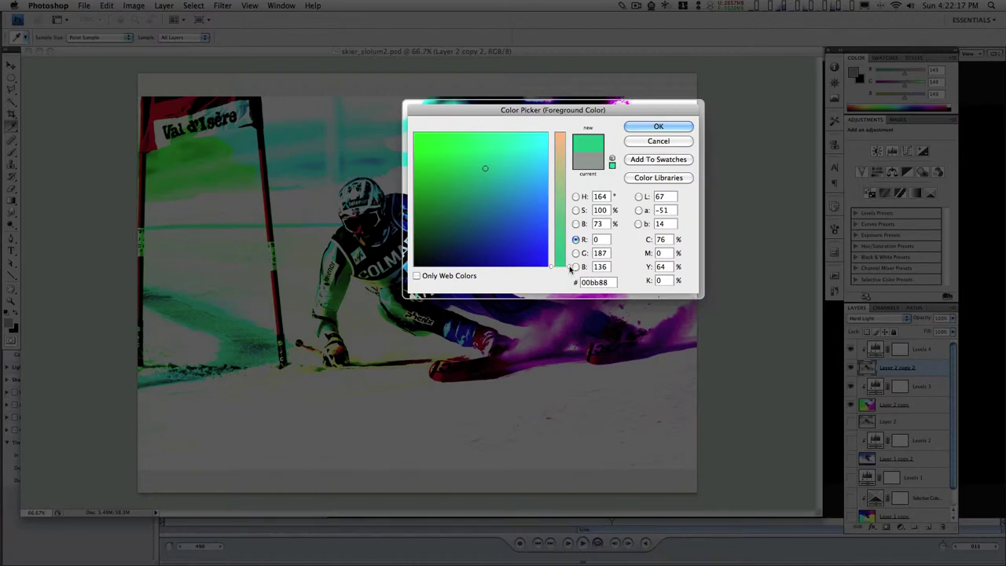
Raise red through 50, 78 and 155, then drop it back to 0
drag(569, 269, 581, 238)
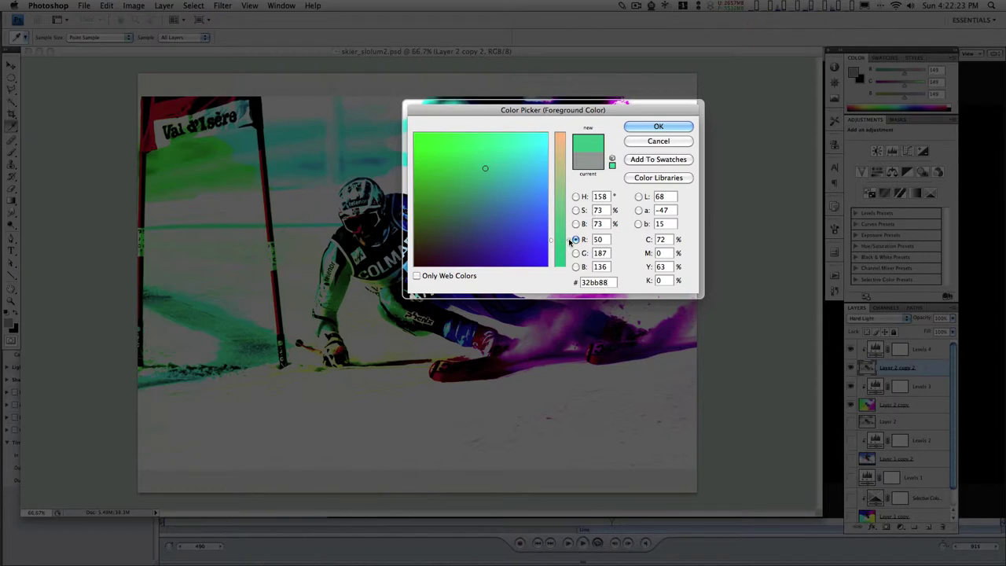
drag(571, 242, 572, 225)
drag(567, 227, 567, 132)
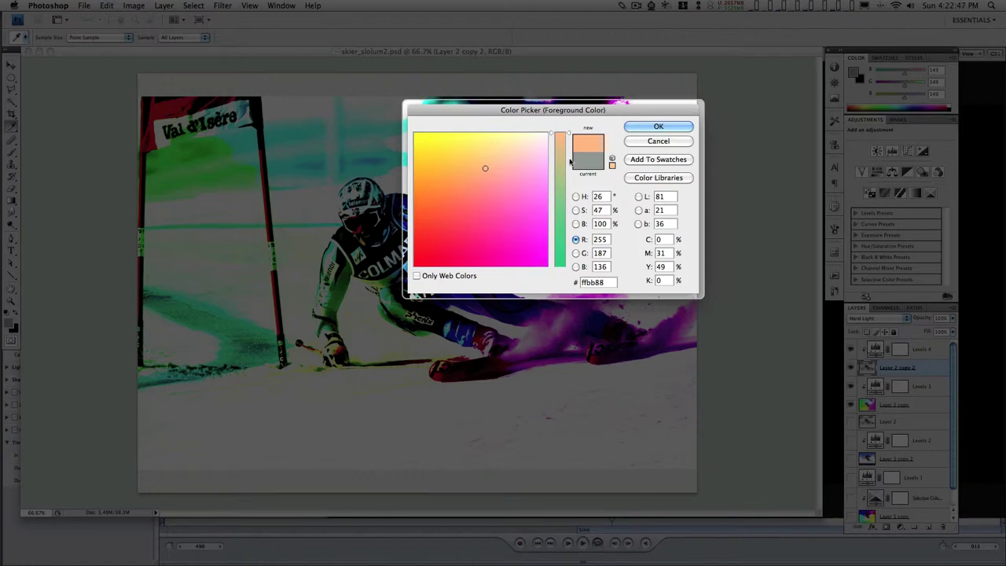
drag(569, 139, 568, 279)
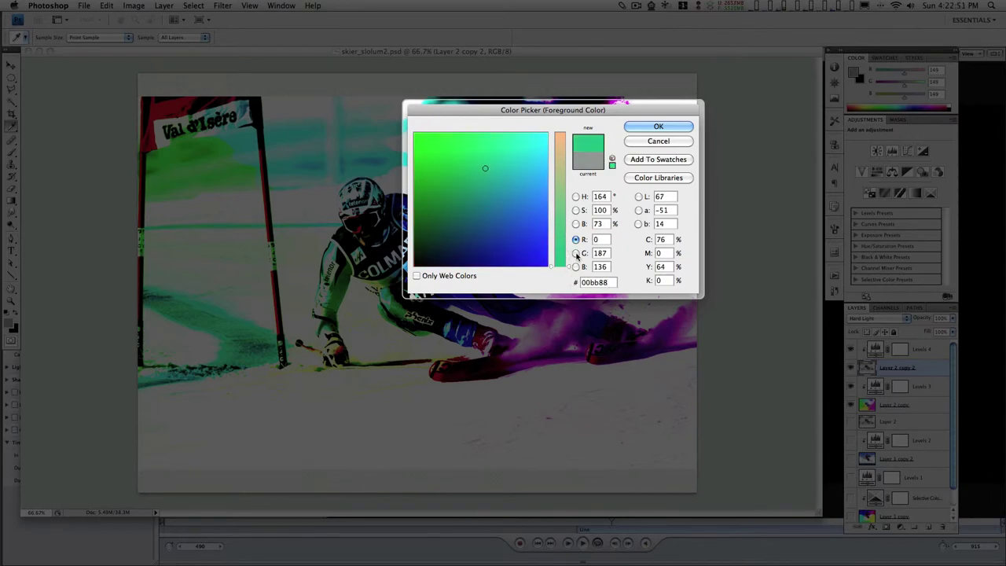
Switch to G mode, lower green near zero, then raise it to pure green 00ff00
click(576, 253)
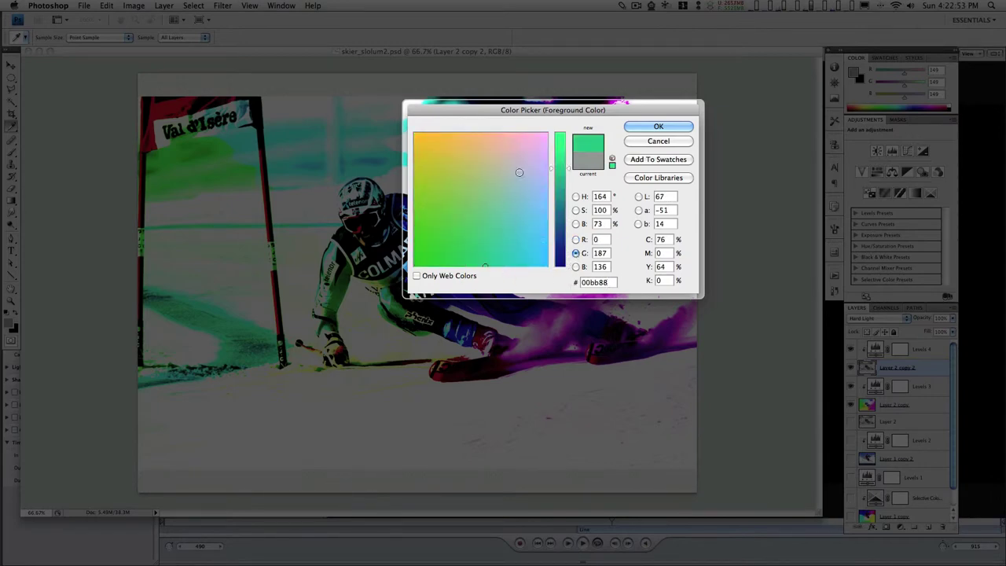
drag(460, 266, 420, 294)
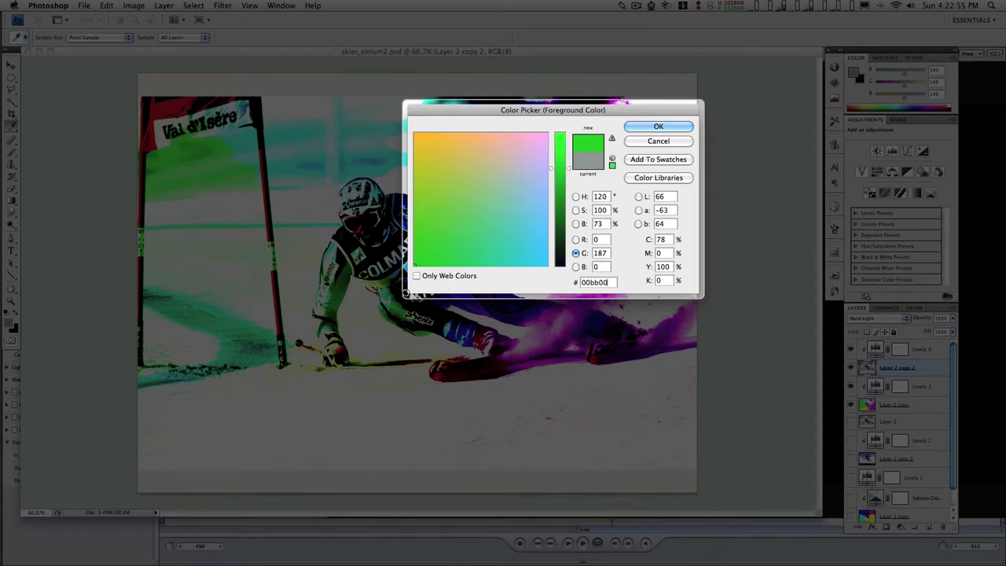
drag(569, 168, 565, 278)
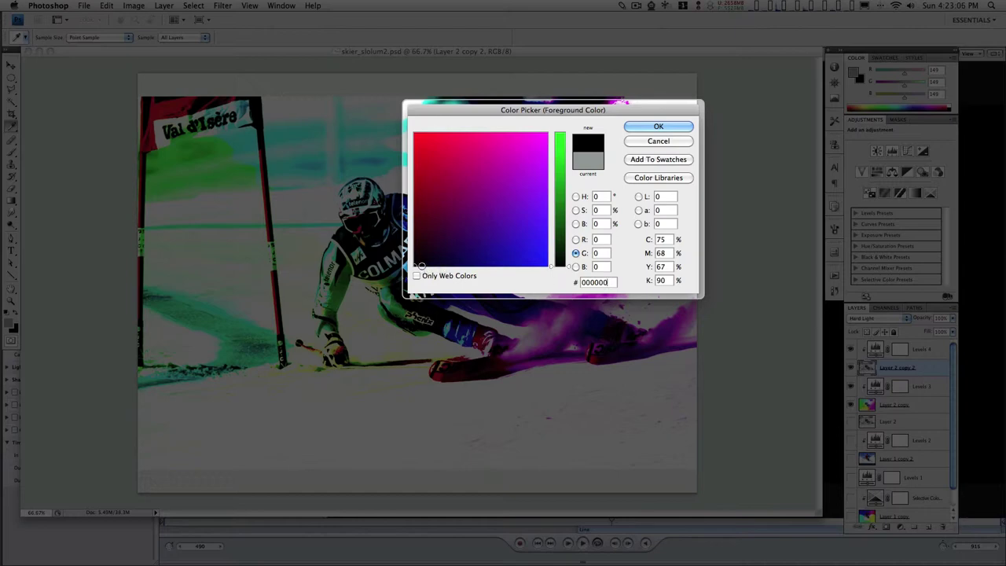
click(567, 260)
drag(569, 262, 574, 131)
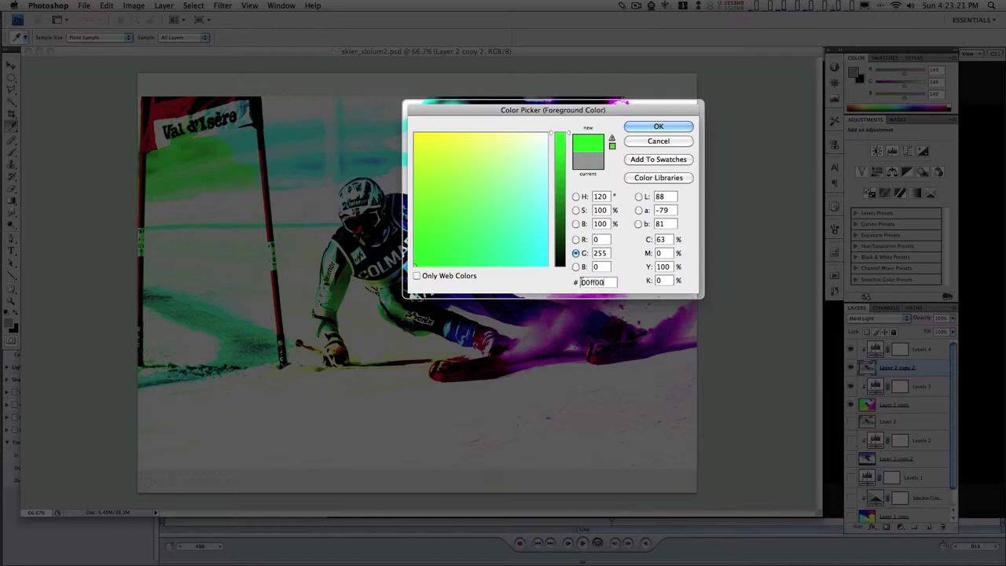
Switch to the blue channel view and raise B to 255, giving cyan 00ffff
click(575, 267)
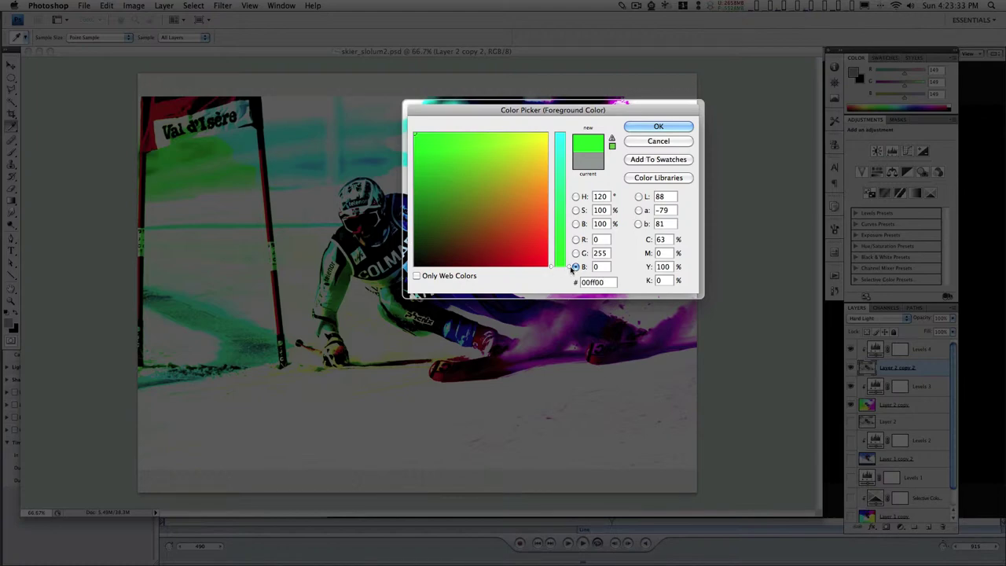
drag(568, 268, 573, 124)
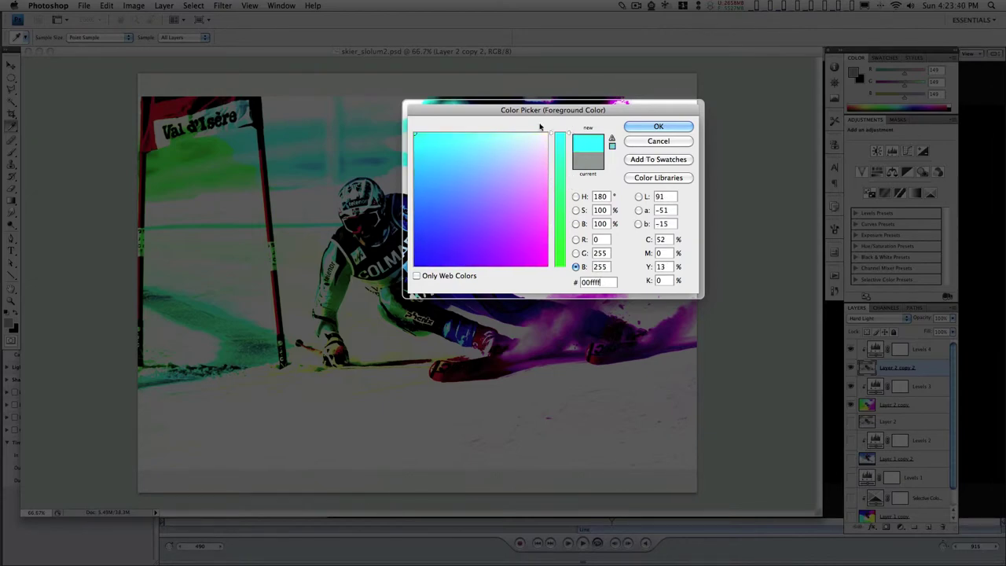
Enter hex aabbff, edit it to aabbfb, then switch to H mode and enter ff8000
double_click(604, 282)
text(a)
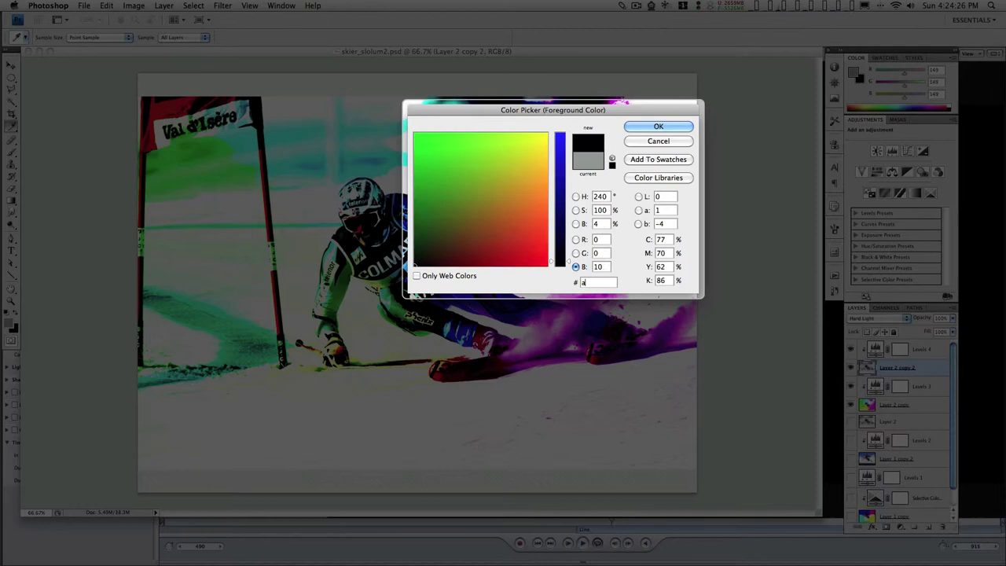
text(abbff)
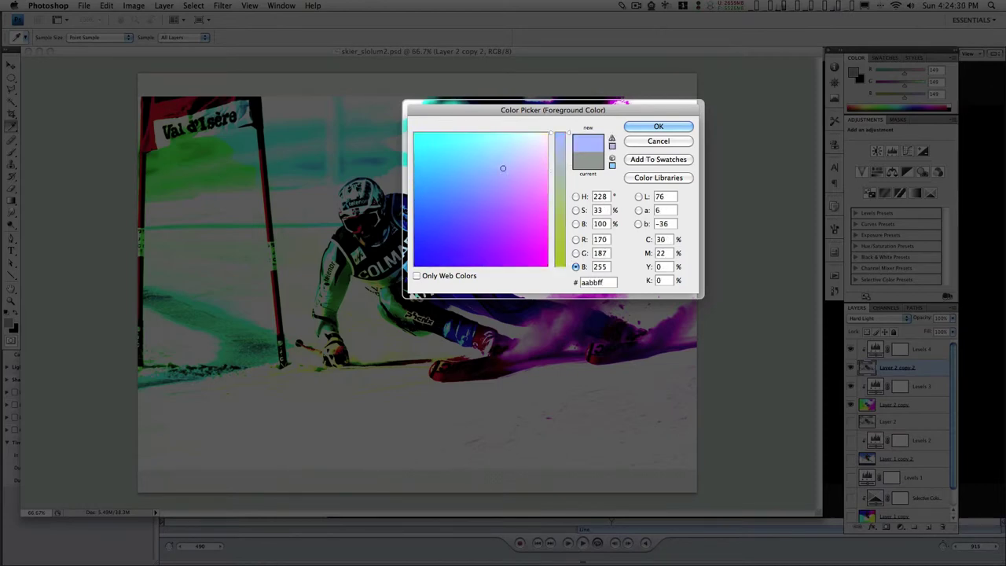
key(BackSpace)
text(b)
click(576, 196)
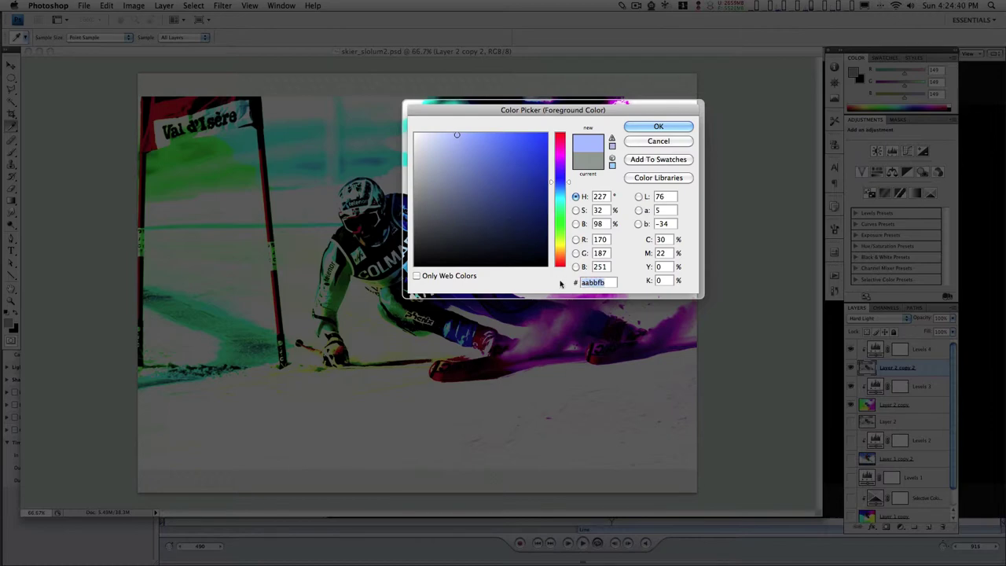
text(ff8000)
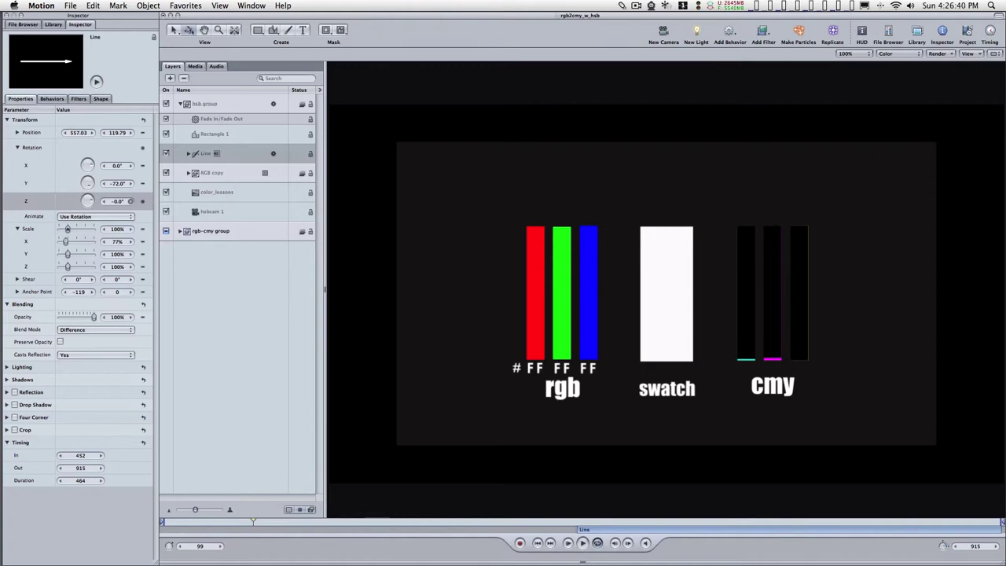
key(super+Tab)
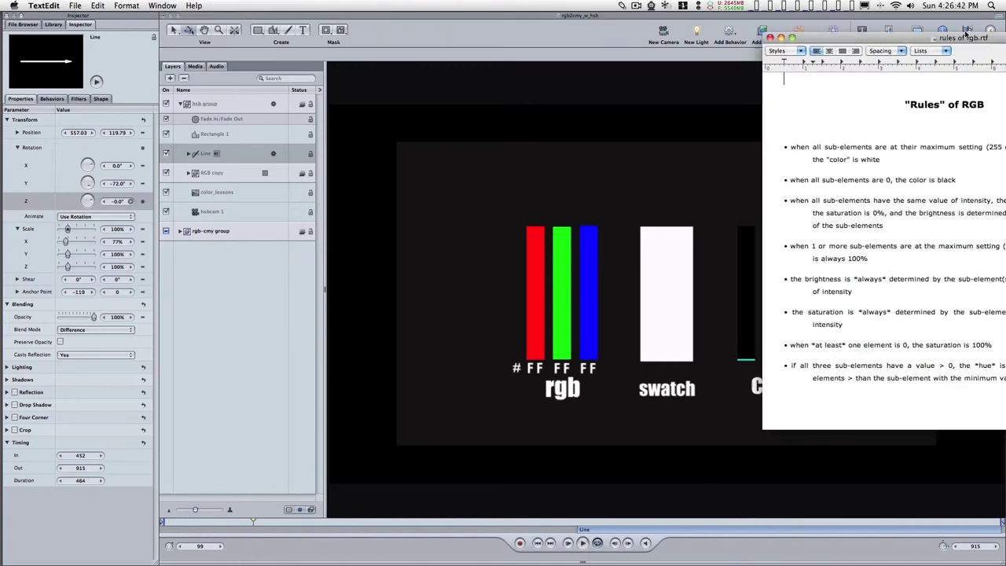
drag(1003, 34, 743, 79)
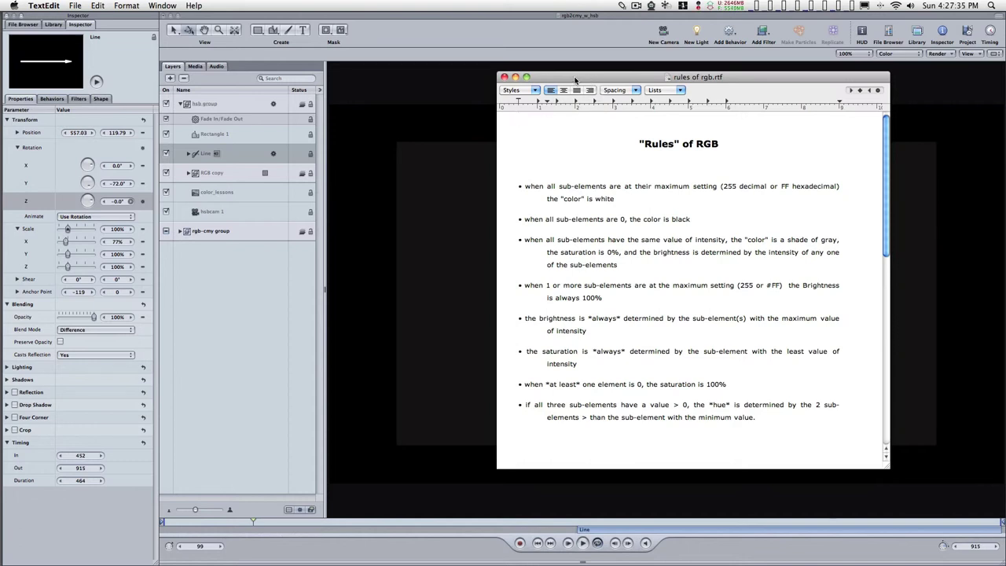
click(559, 43)
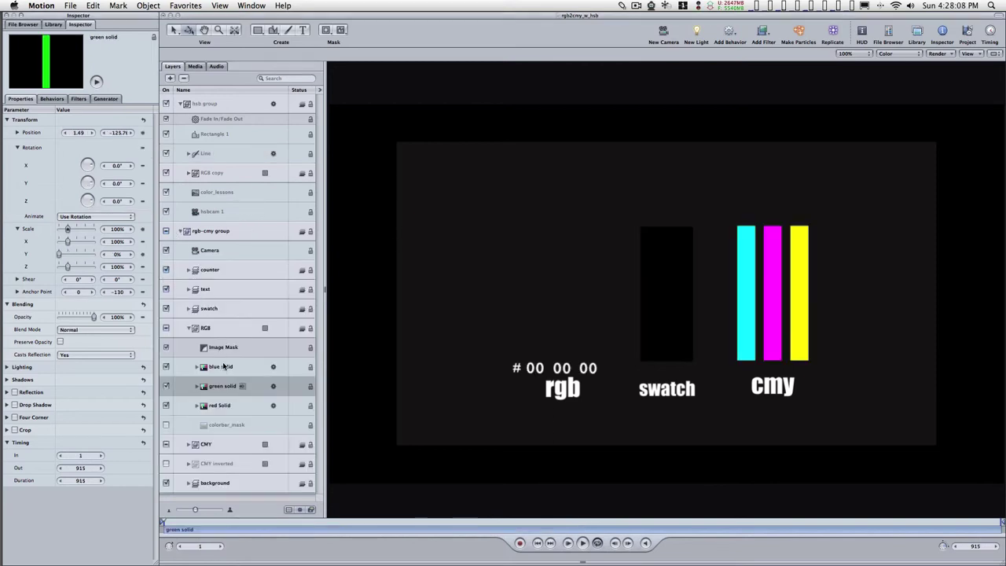
Select the blue, green and red solids and scrub Scale Y from 0% through 27% to 100%
click(224, 366)
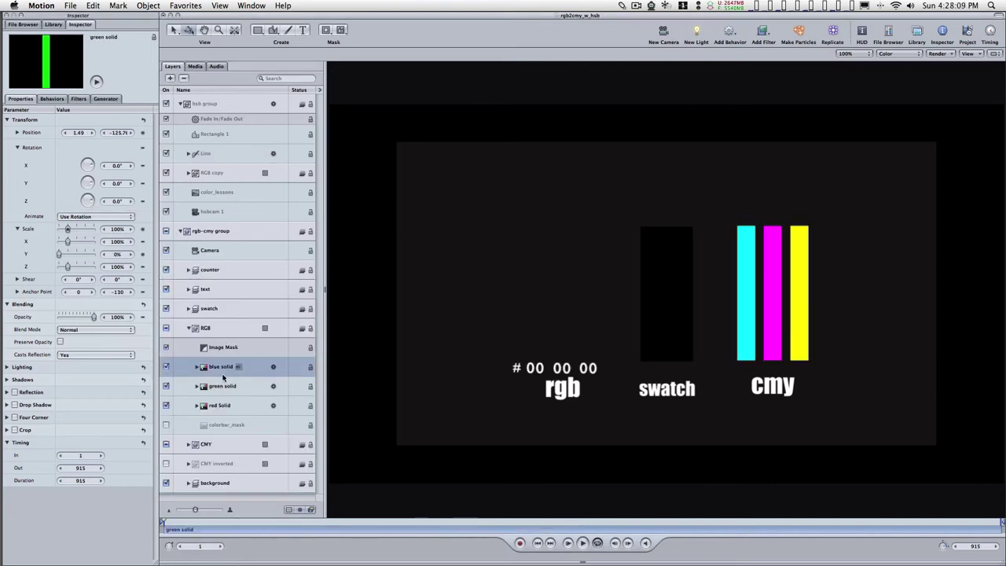
shift+click(224, 386)
shift+click(224, 405)
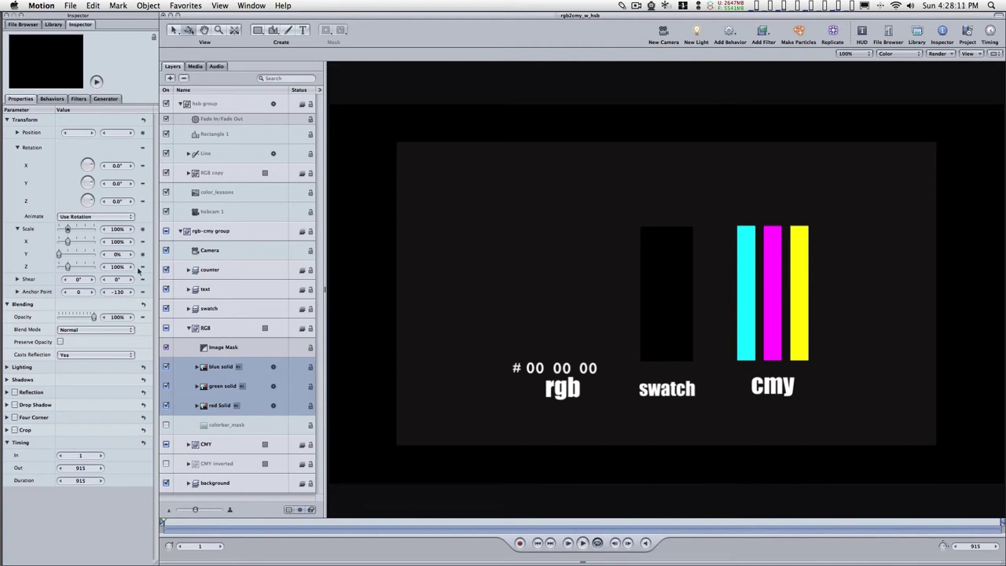
click(117, 255)
drag(117, 254, 171, 256)
key(super+Tab)
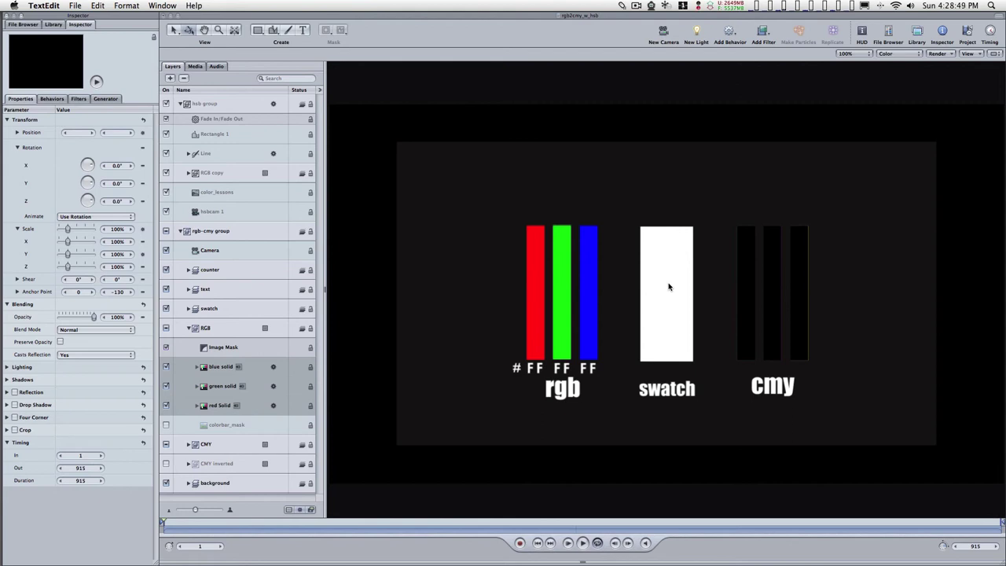
Scrub the three solids' Scale Y down through 65% and 24% to 0%
click(116, 254)
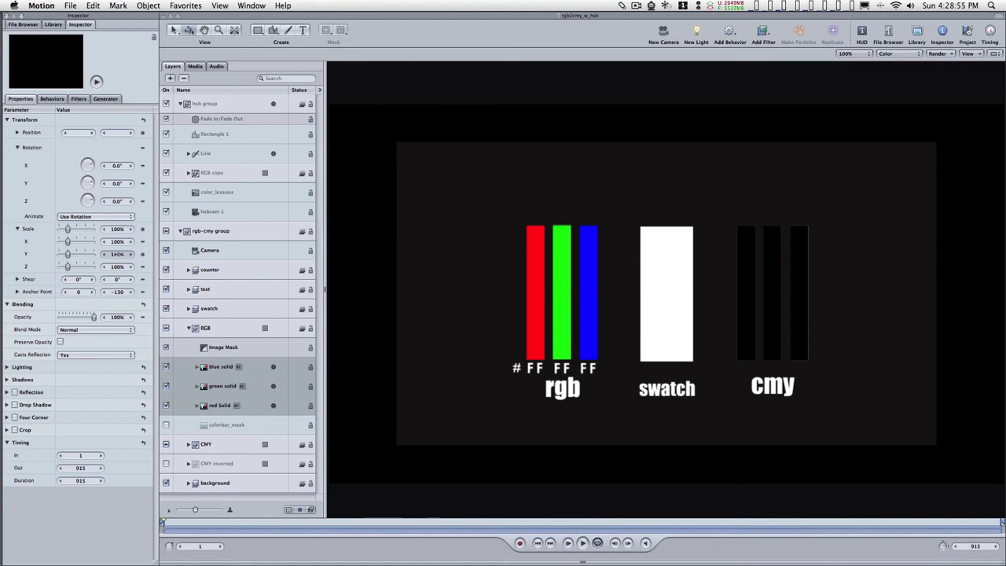
drag(116, 254, 82, 254)
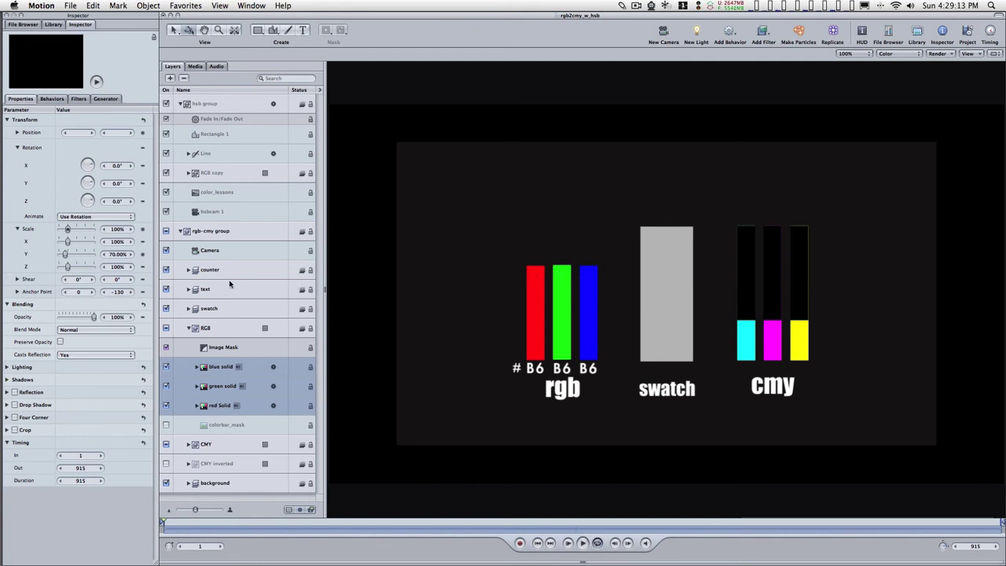
click(113, 254)
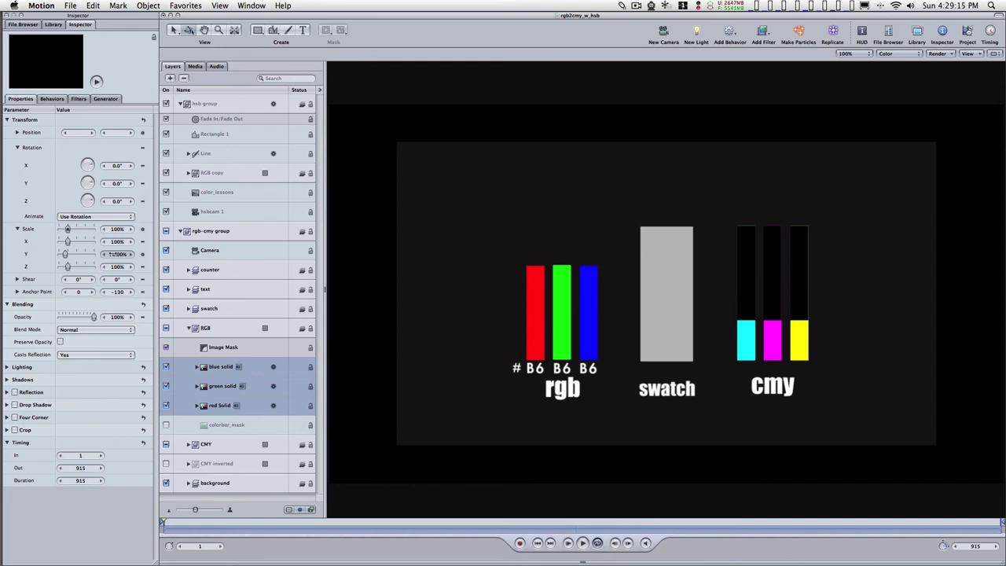
drag(113, 253, 76, 253)
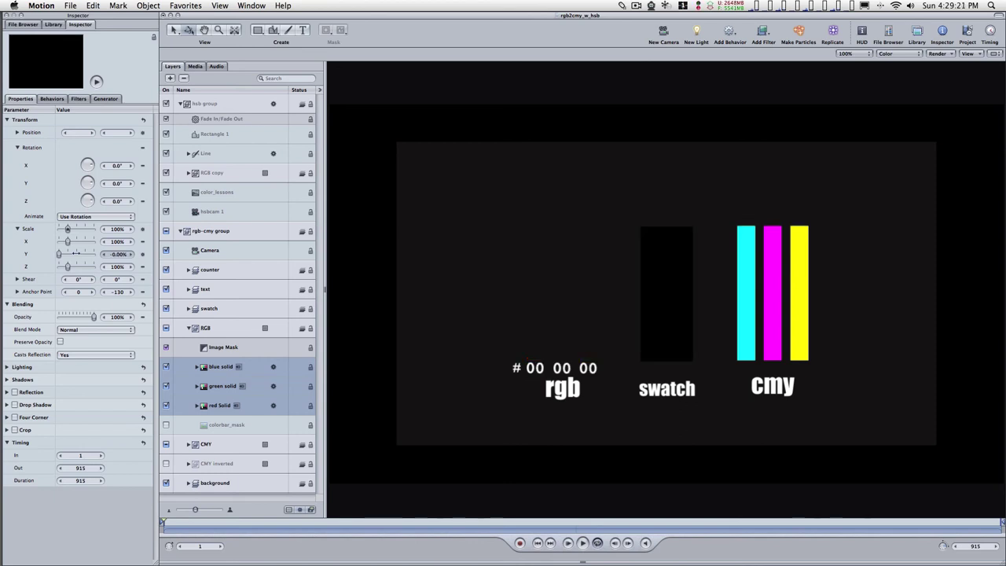